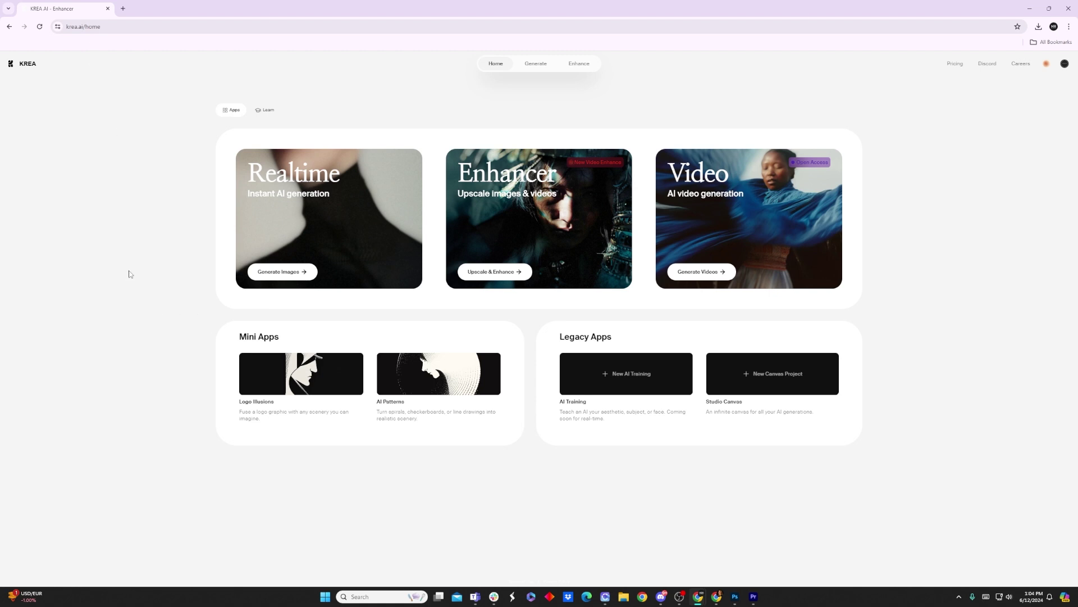
Load the green corset dress render into the Enhancer, trying 4x before settling on 2x upscaling
left_click(506, 273)
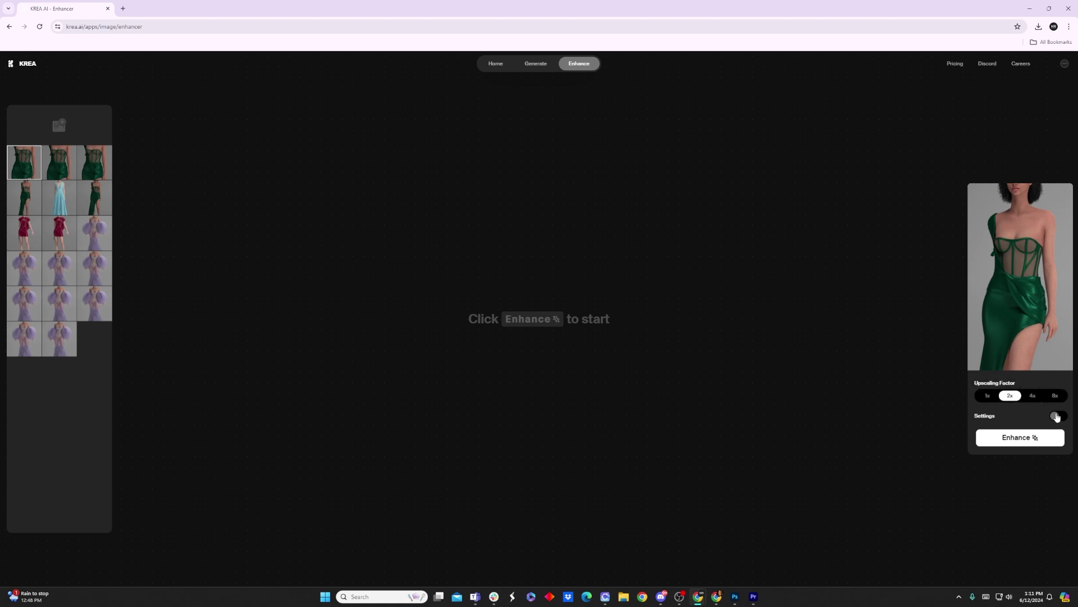
left_click(1035, 396)
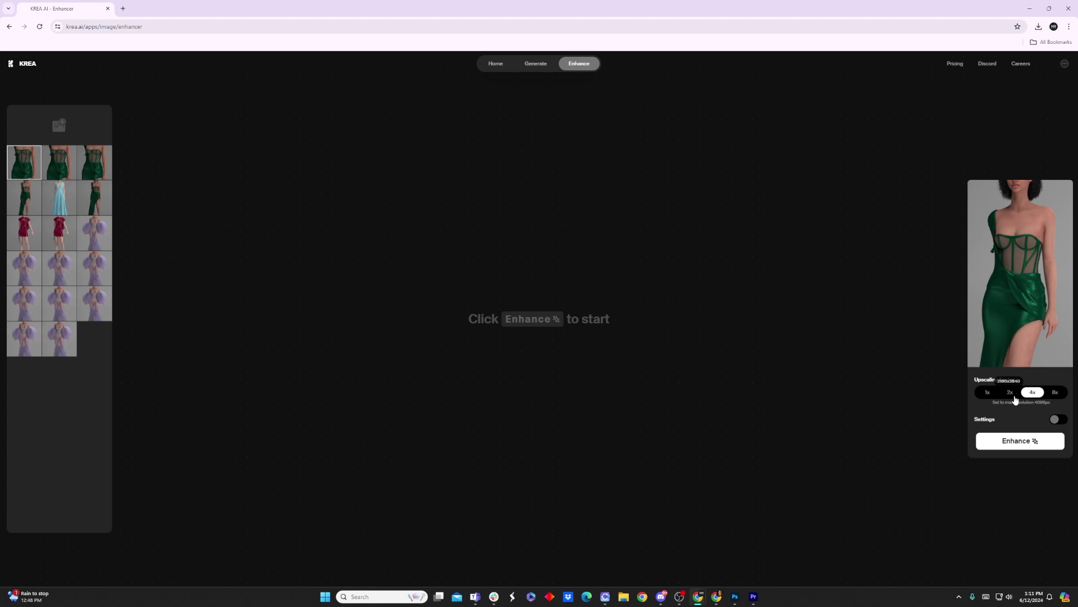
left_click(1011, 393)
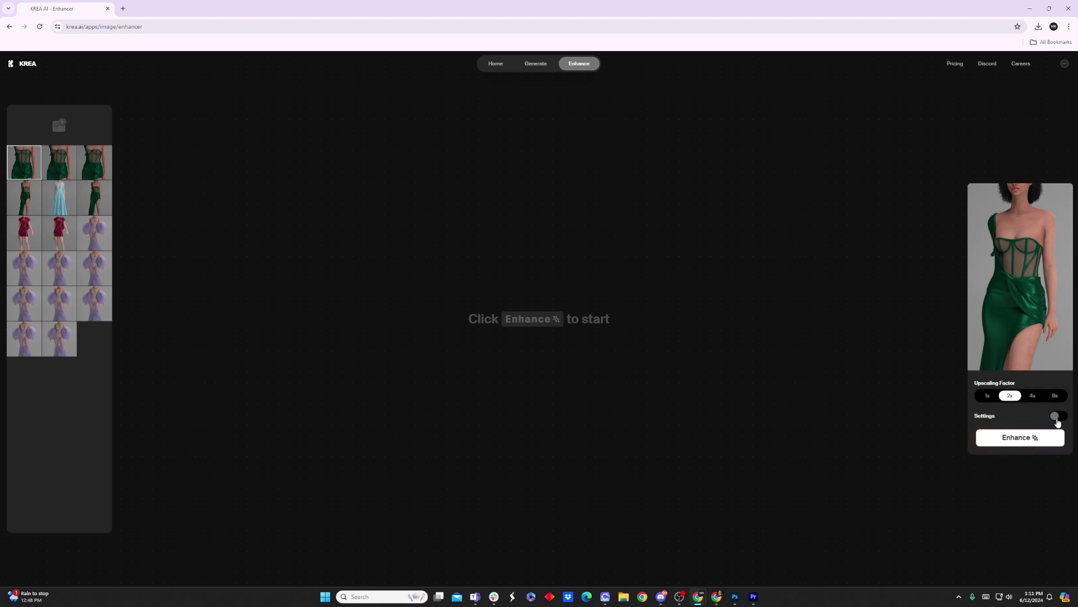
Turn on the advanced enhancement settings and clear the existing prompt text
left_click(1056, 417)
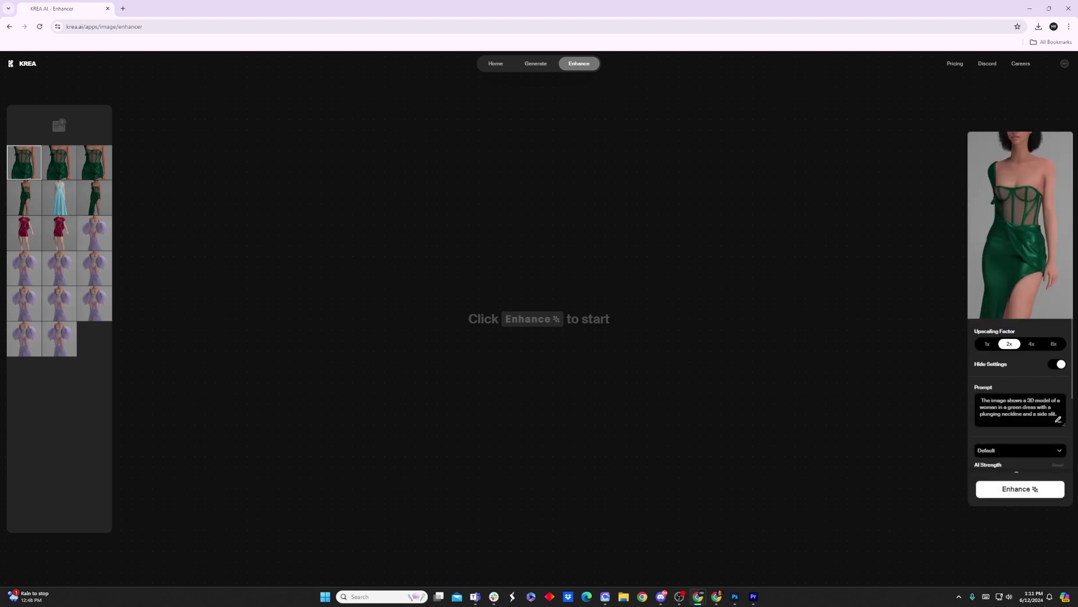
left_click(1019, 407)
key("ctrl+a")
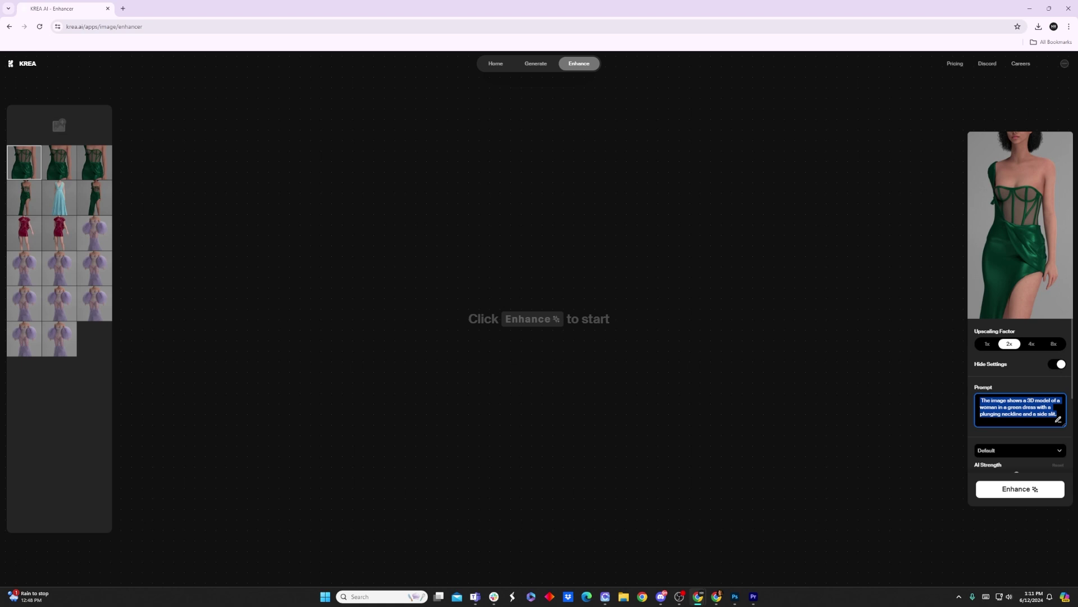
key("BackSpace")
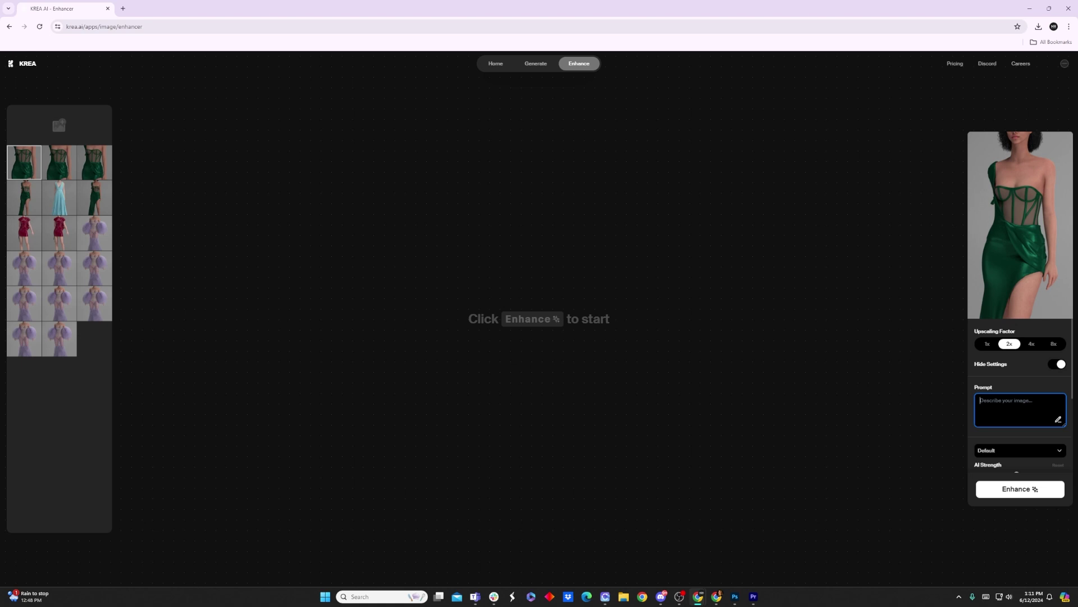
Enter the new prompt 'supermodel with black hair' and review the settings below
type("supermodel with black hair")
scroll(1016, 385, "down", 3)
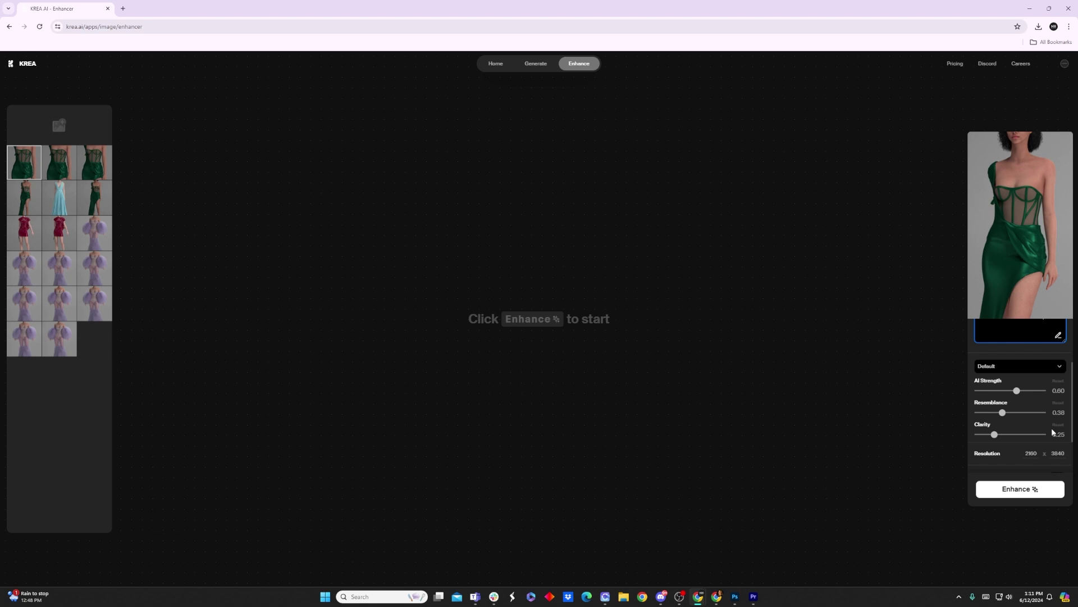
scroll(1050, 430, "down", 1)
scroll(1005, 343, "up", 3)
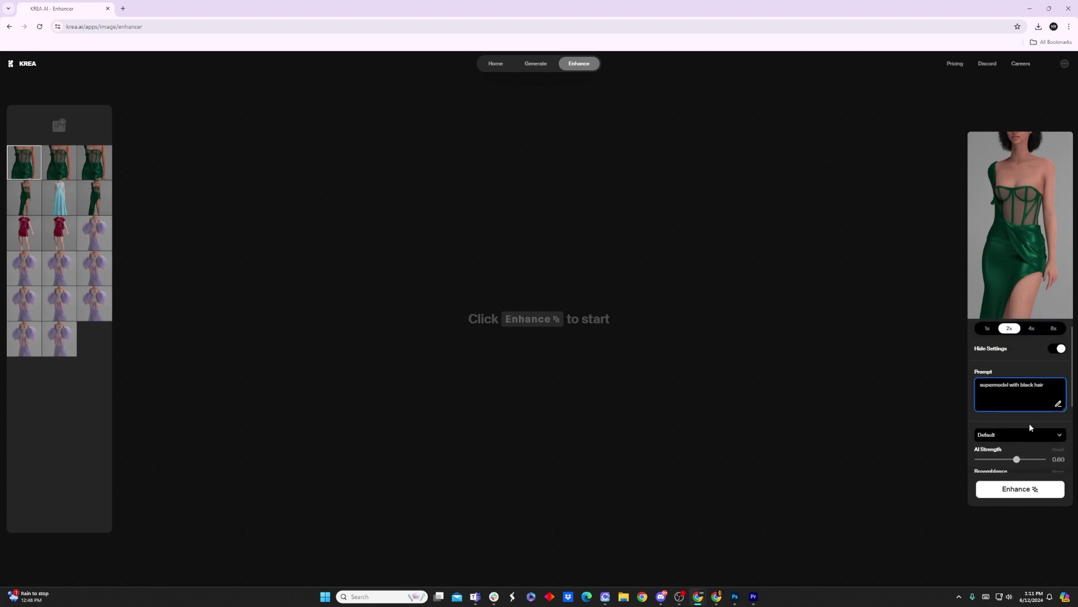
scroll(1030, 429, "down", 3)
left_click(1015, 458)
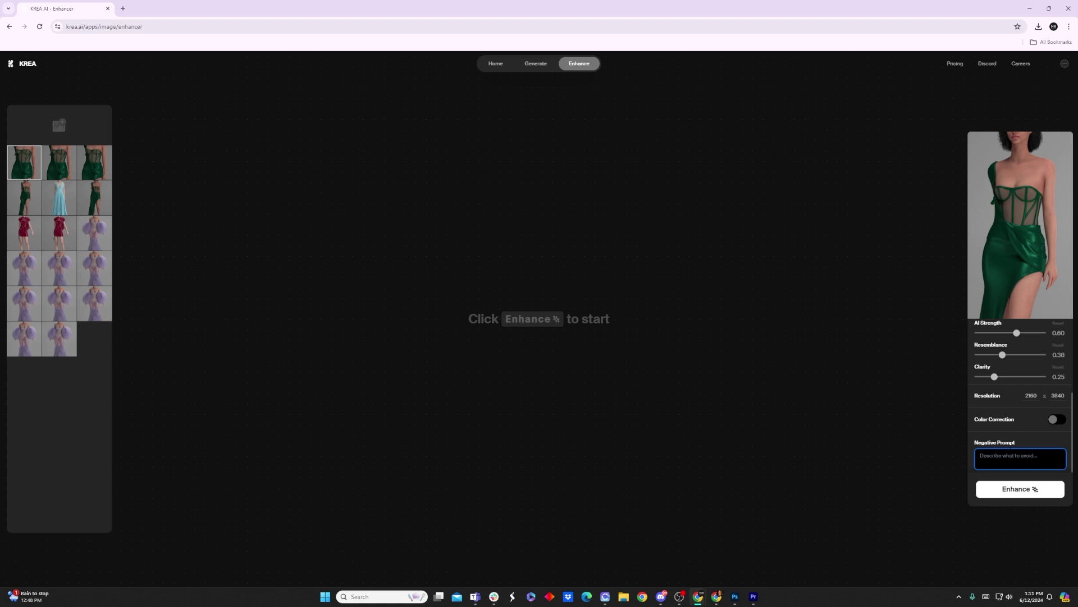
type("dre")
key("BackSpace")
scroll(1031, 422, "up", 3)
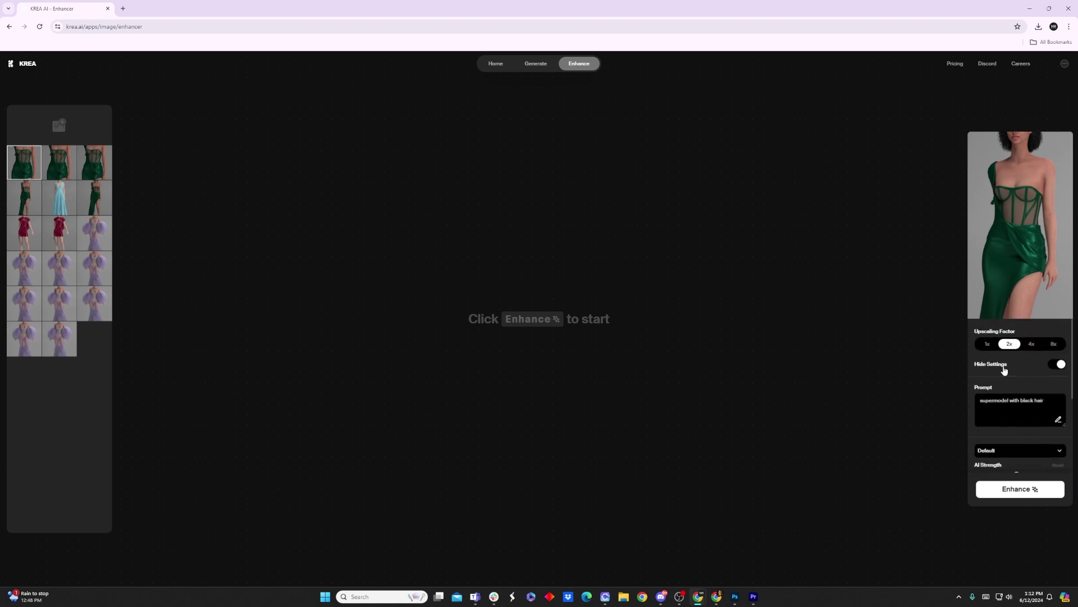
scroll(1020, 410, "down", 3)
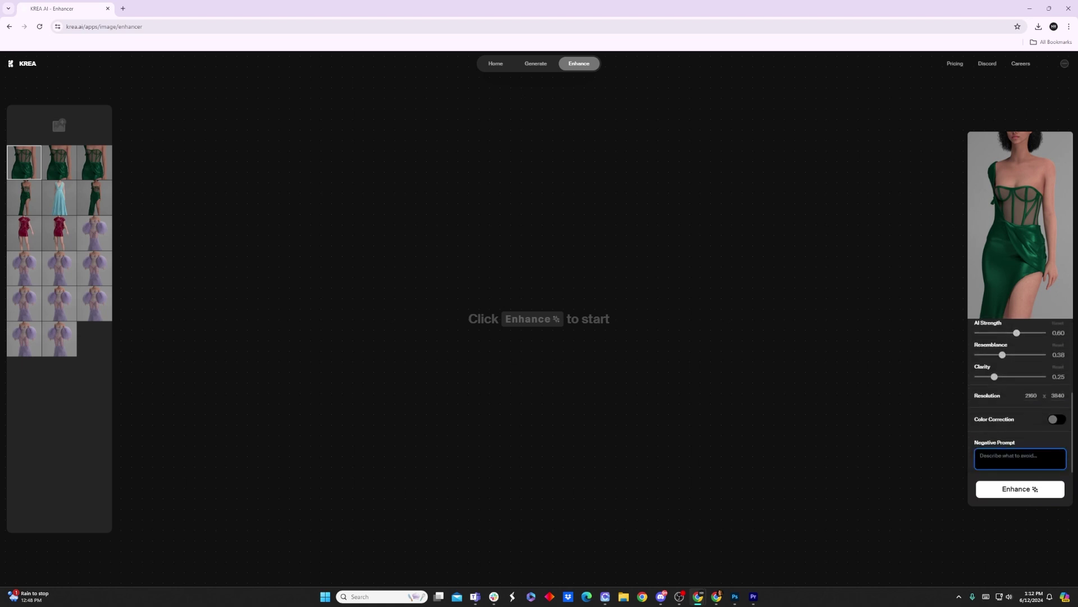
scroll(1020, 410, "up", 3)
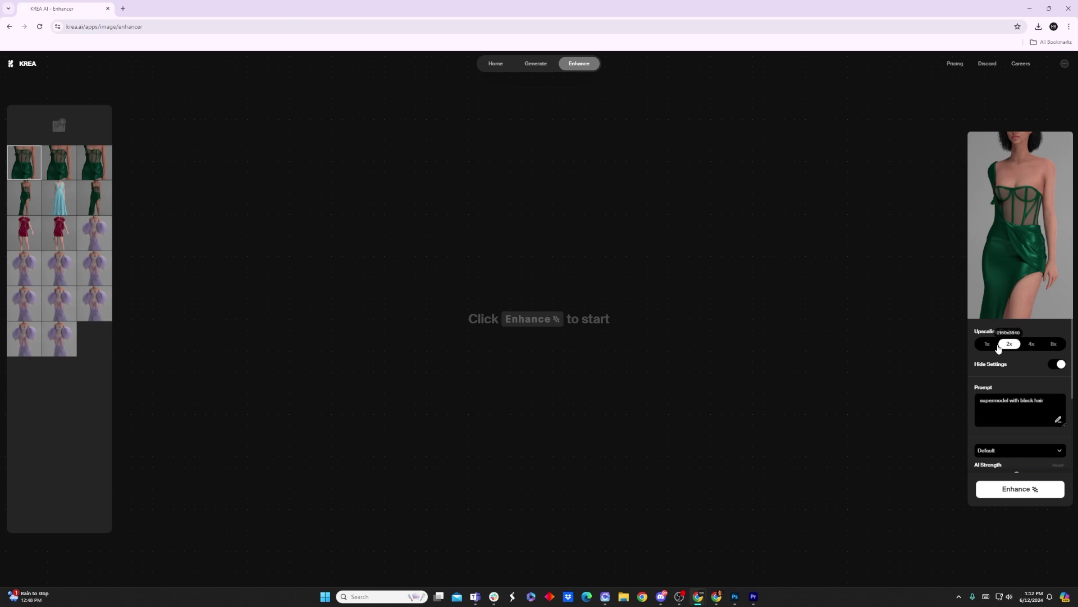
Run the 2x enhancement and drag the before/after divider to compare results
left_click(1022, 489)
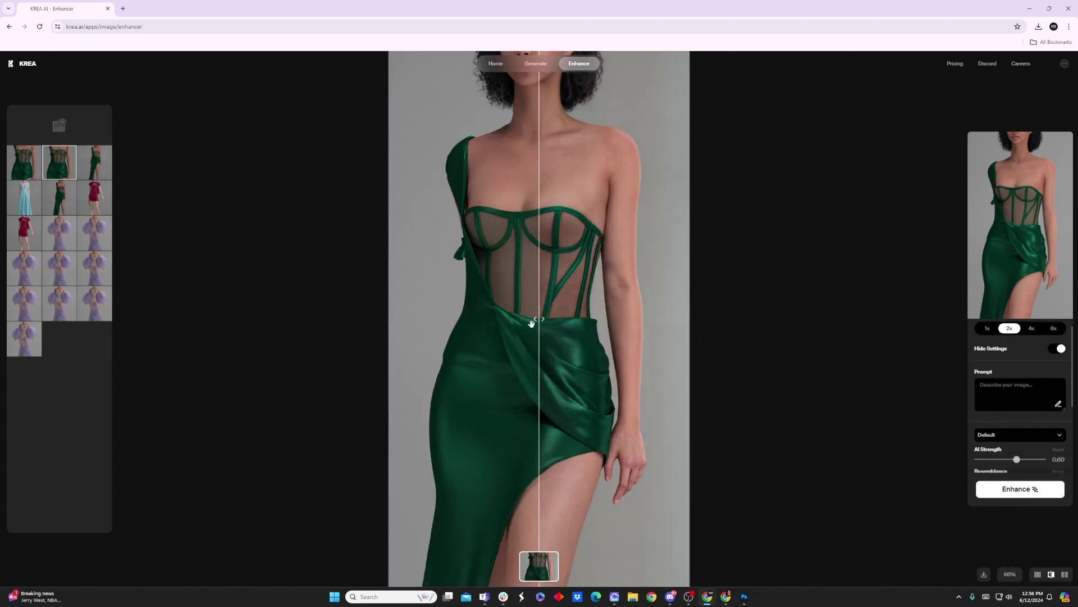
left_click_drag(531, 324, 508, 358)
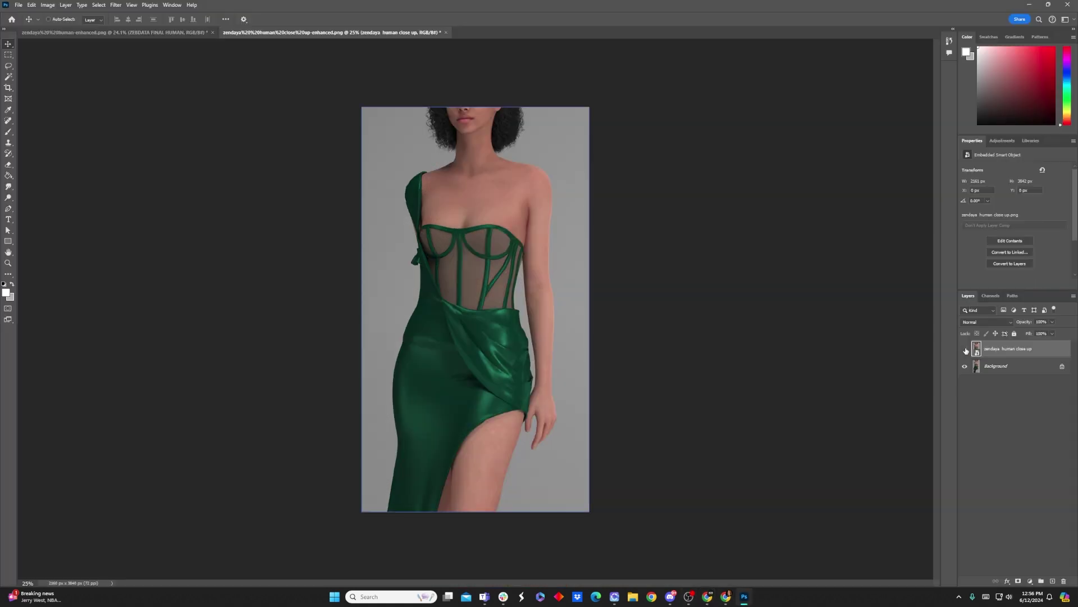
left_click(965, 349)
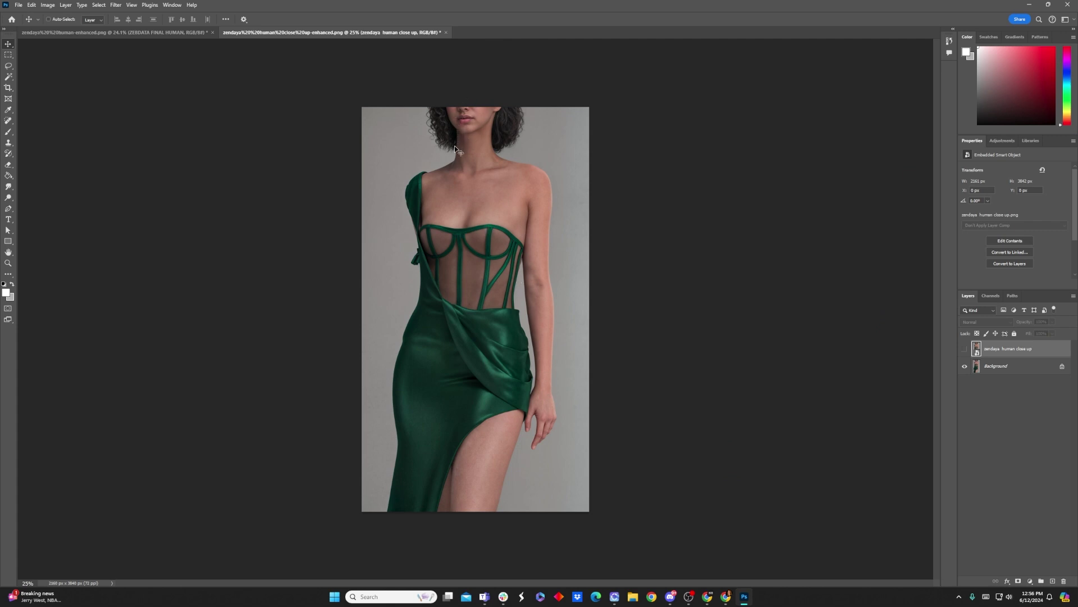
left_click(965, 349)
left_click(965, 349)
left_click(965, 349)
left_click(965, 349)
left_click(965, 349)
left_click(965, 350)
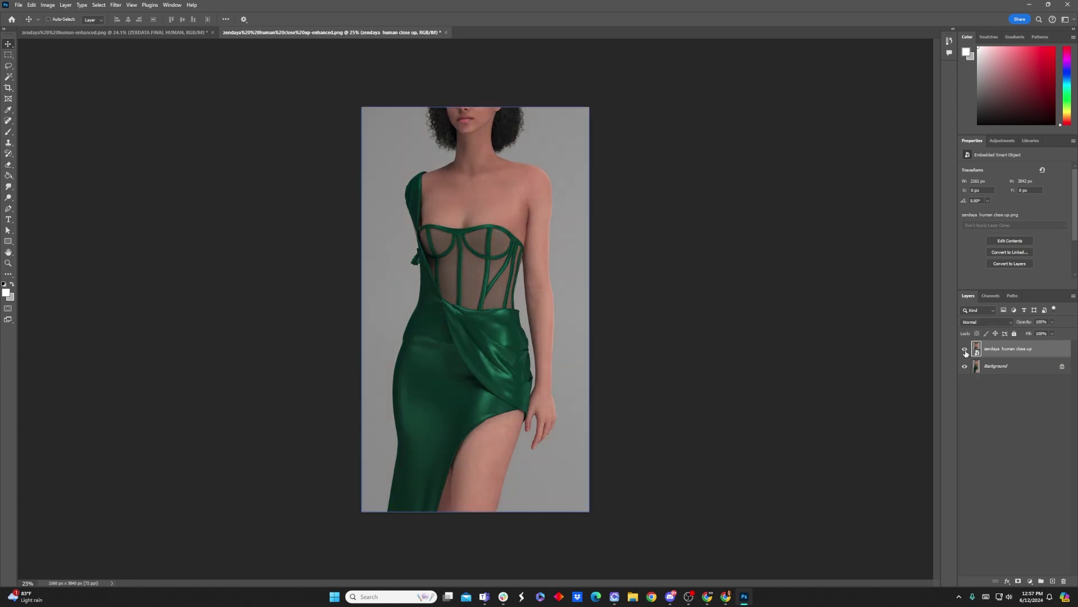
left_click(965, 350)
left_click(966, 350)
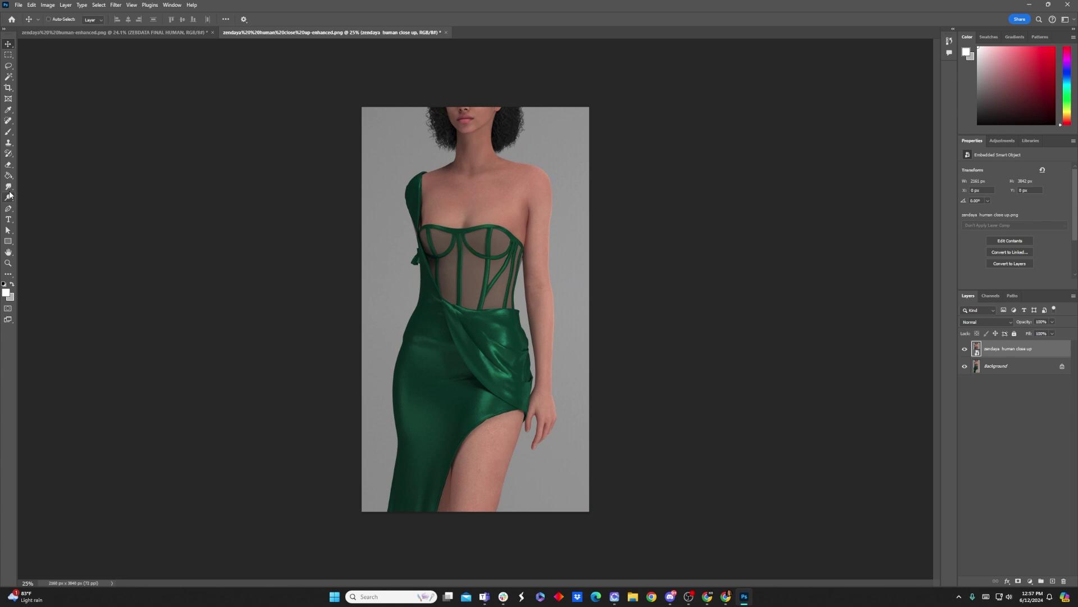
left_click(8, 164)
Rasterize the top render layer, erase the upper-chest seam, and undo the over-erase exposing the corset
left_click(60, 19)
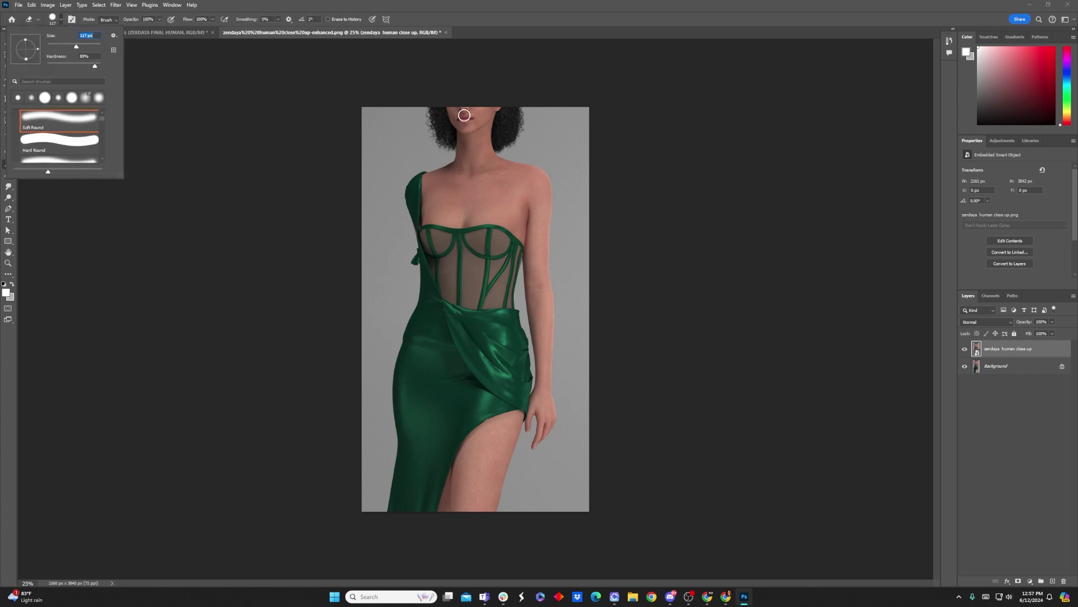
left_click(475, 117)
left_click(496, 219)
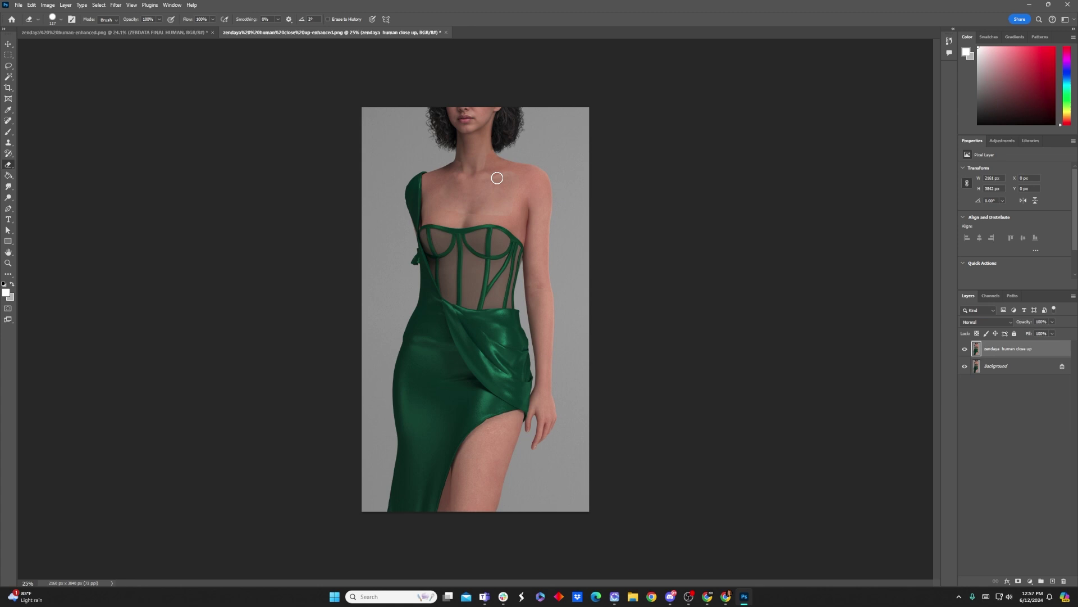
left_click_drag(526, 219, 440, 216)
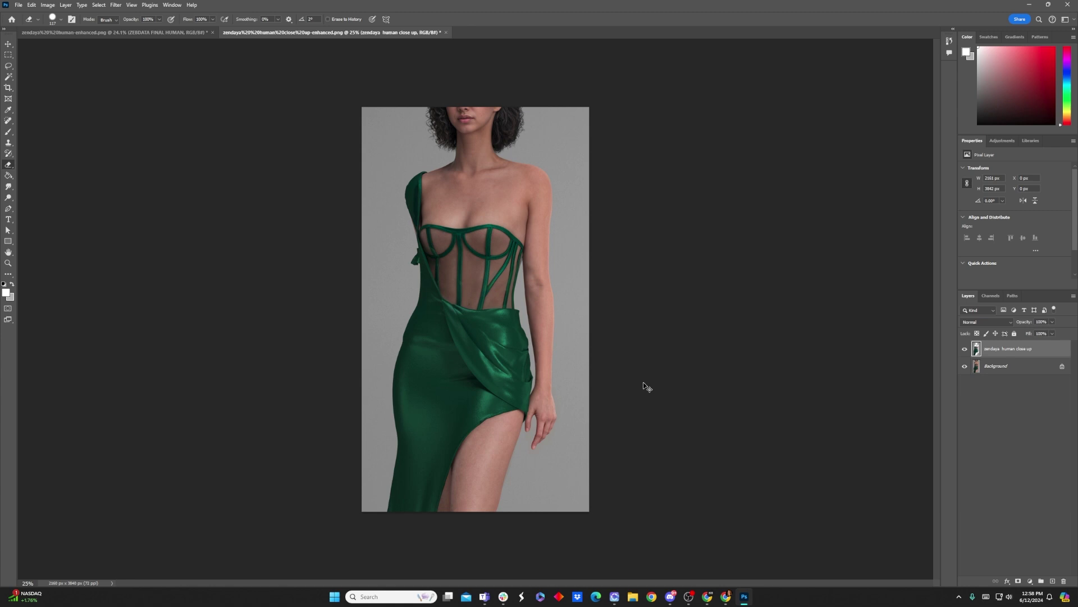
key("ctrl+z")
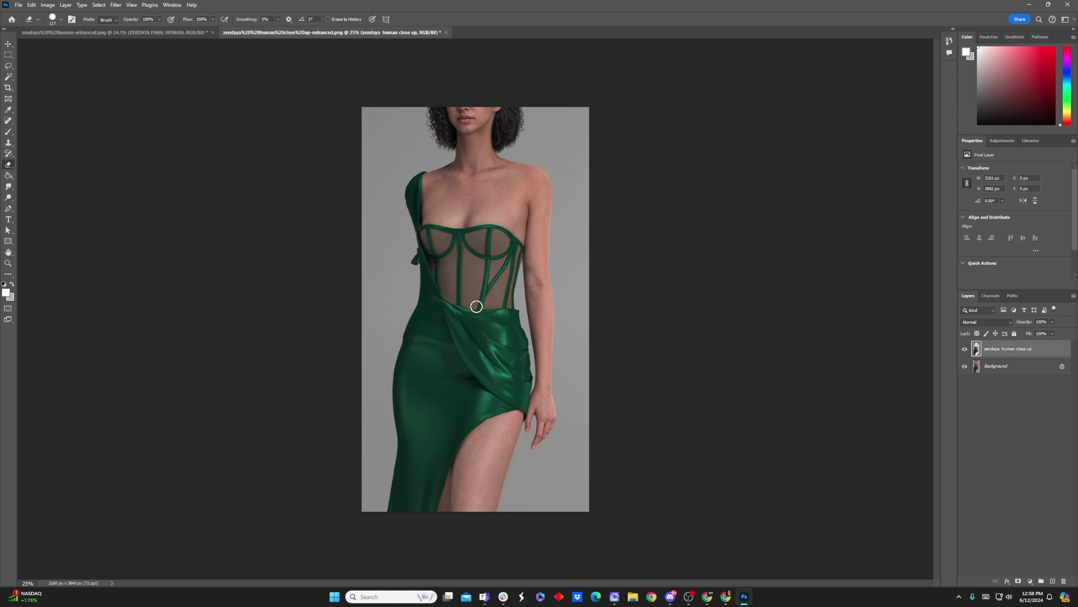